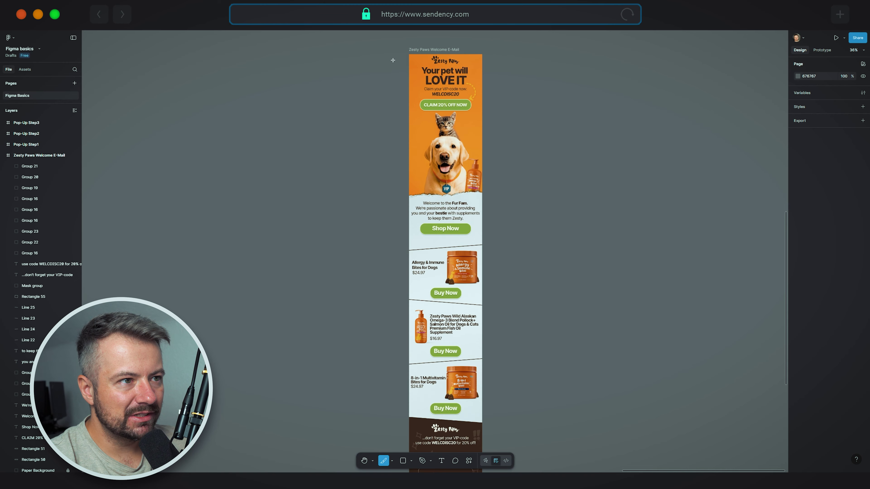
Draw a 600 × 349 slice over the email's header, from the logo down to the VIP code text.
scroll(393, 61, "up", 5)
scroll(393, 60, "up", 2)
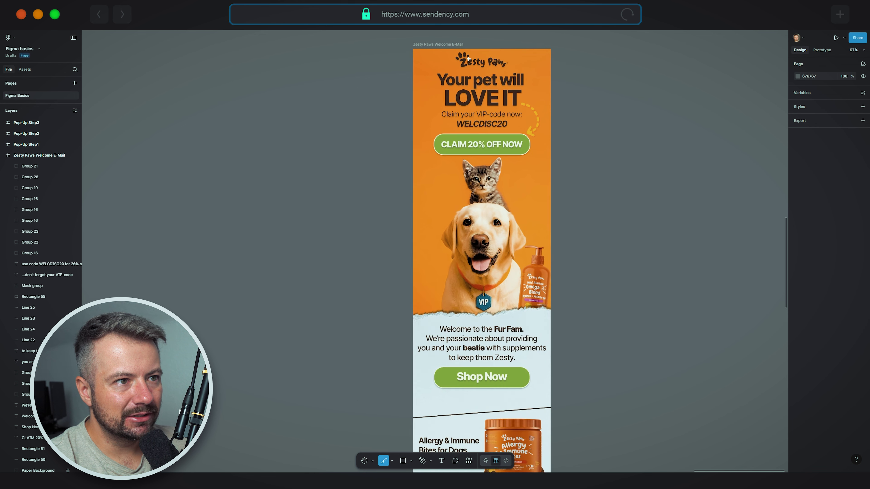
left_click_drag(408, 48, 558, 137)
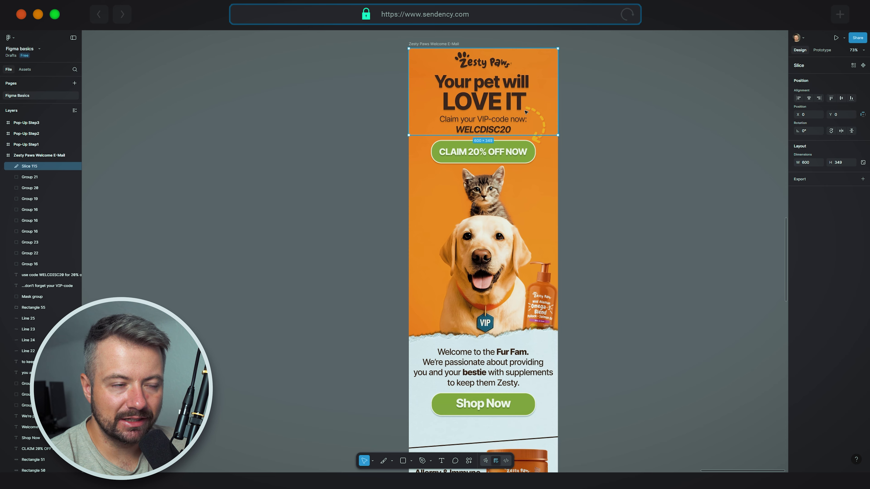
Duplicate the header slice down the email and resize each copy so every text, image and button section has its own slice.
left_click_drag(526, 113, 527, 200)
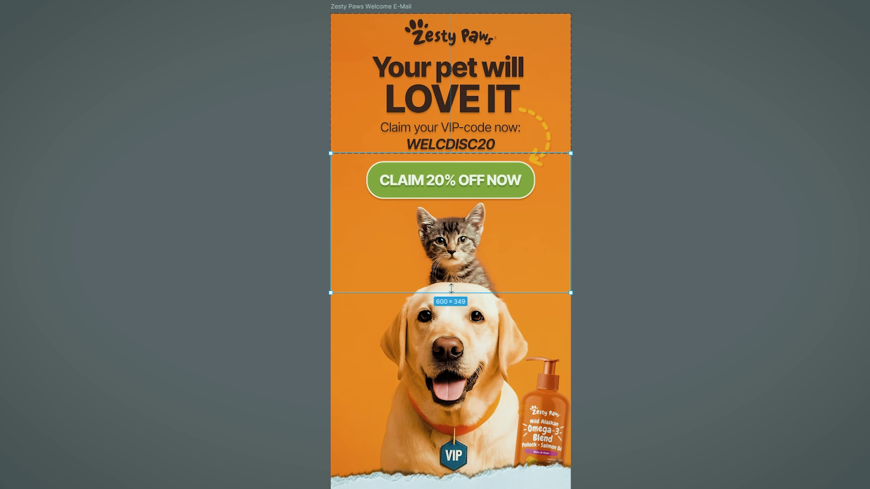
left_click_drag(456, 293, 456, 202)
left_click_drag(476, 178, 456, 486)
left_click_drag(476, 404, 476, 487)
scroll(476, 404, "down", 5)
left_click_drag(456, 487, 476, 448)
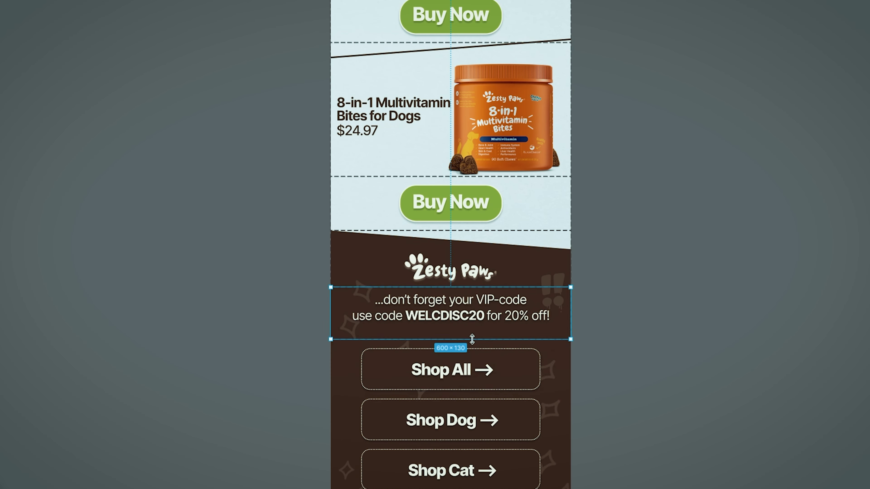
left_click_drag(463, 319, 457, 469)
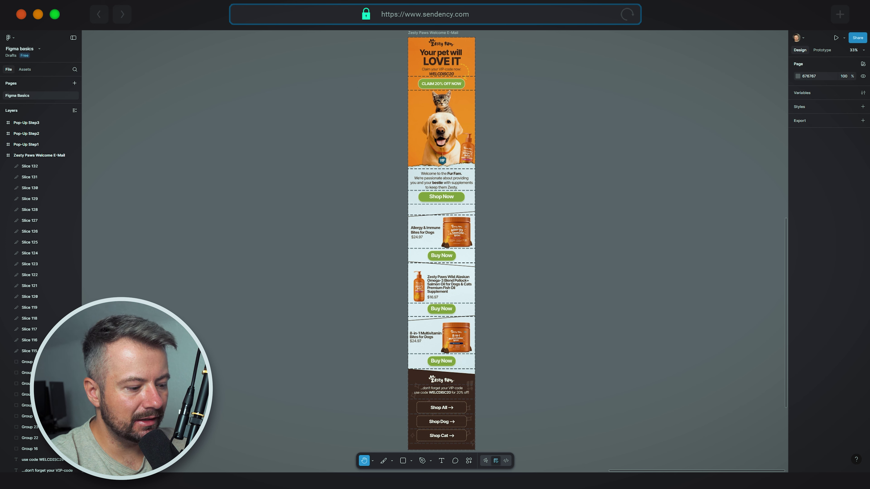
Select the header slice and add an export setting with JPEG format at 2x scale.
key("v")
left_click(29, 351)
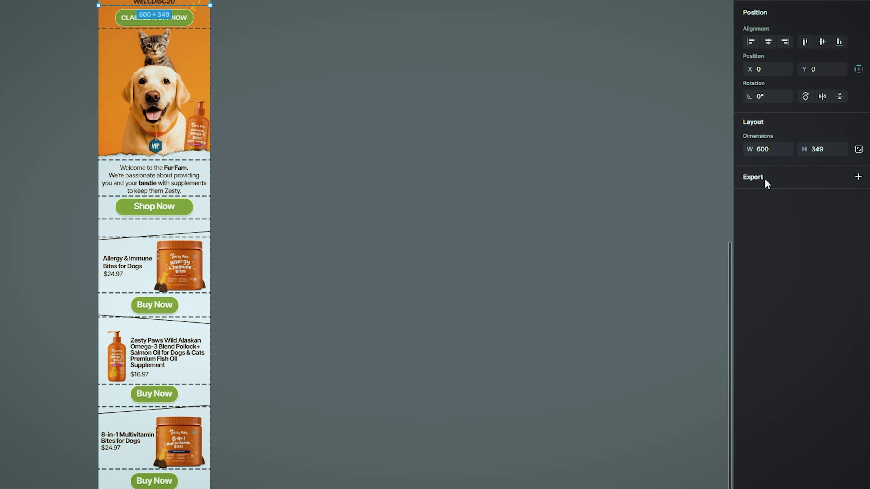
left_click(614, 176)
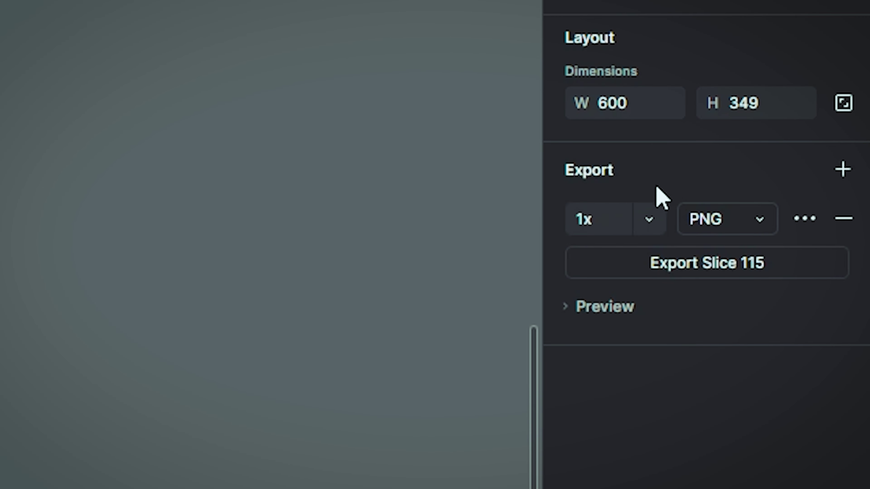
left_click(763, 225)
left_click(756, 252)
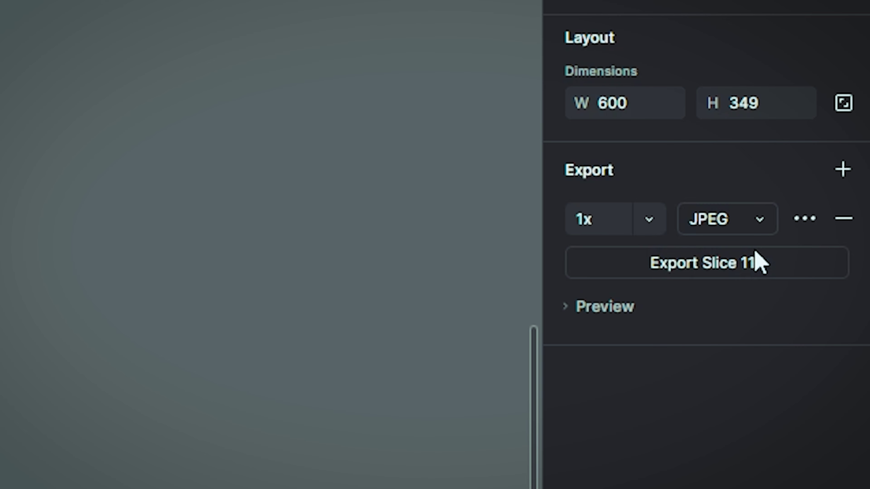
left_click(662, 224)
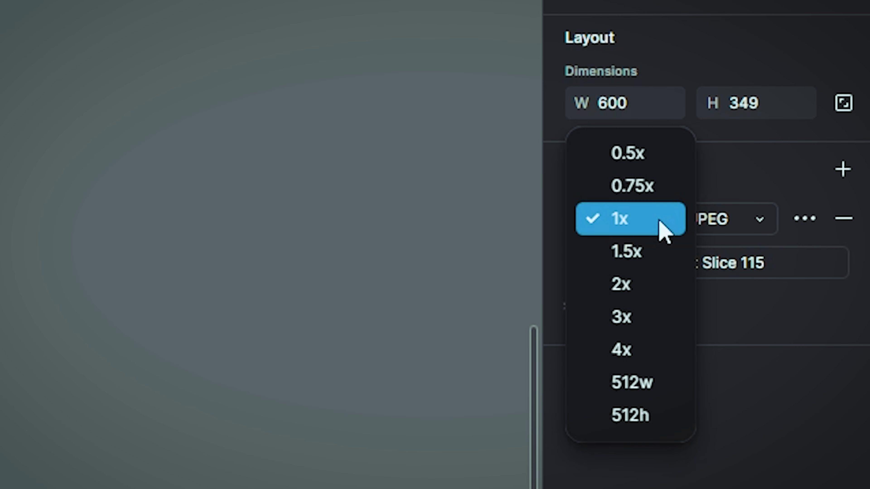
left_click(658, 291)
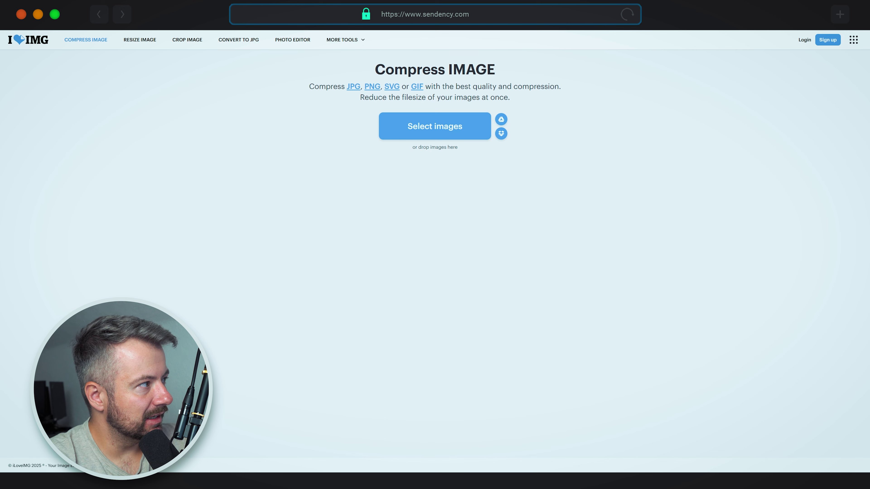
Switch to iLoveIMG's Compress IMAGE tool, upload all the exported slice JPGs and compress them.
left_click_drag(429, 151, 433, 141)
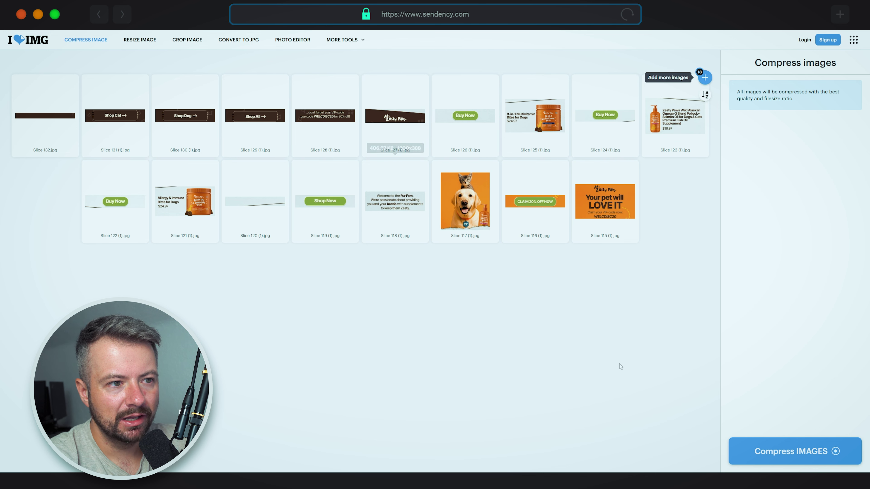
left_click(806, 453)
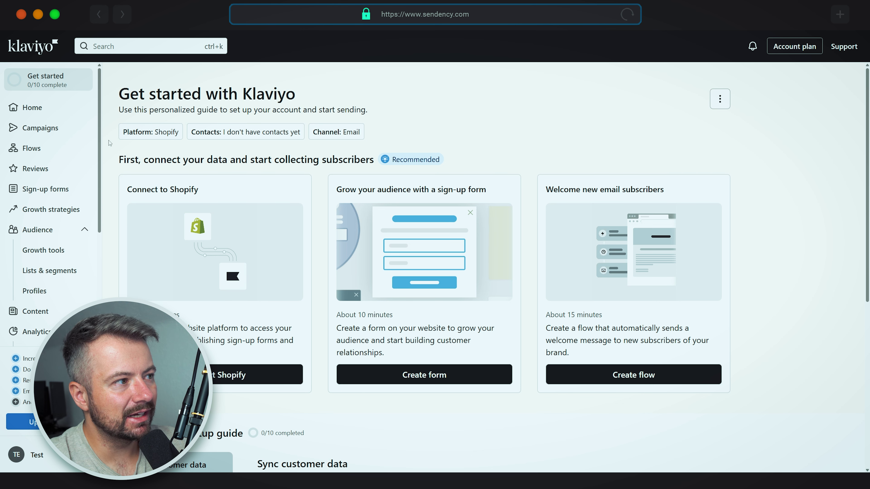
Switch to Klaviyo and create an email campaign named TEST.
left_click(47, 131)
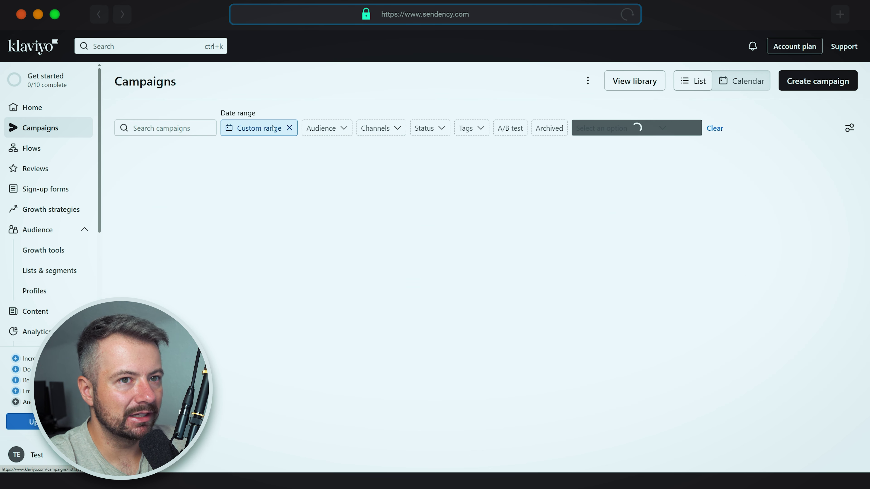
left_click(800, 82)
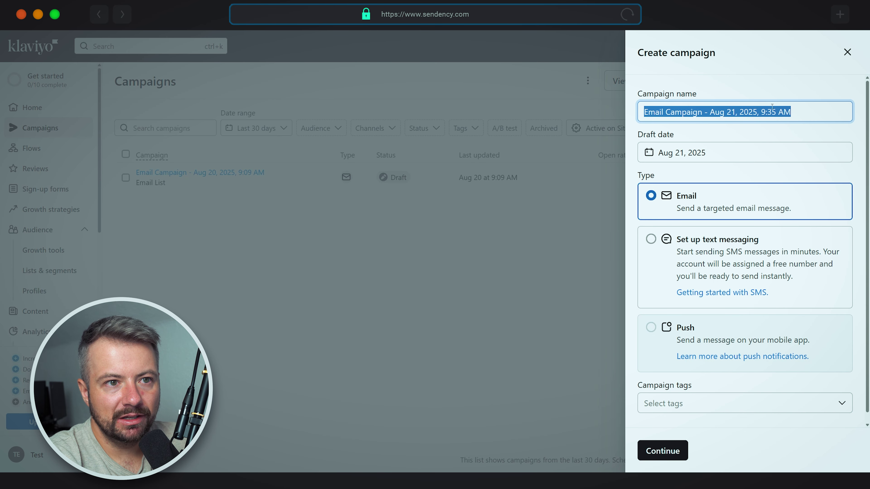
left_click(803, 116)
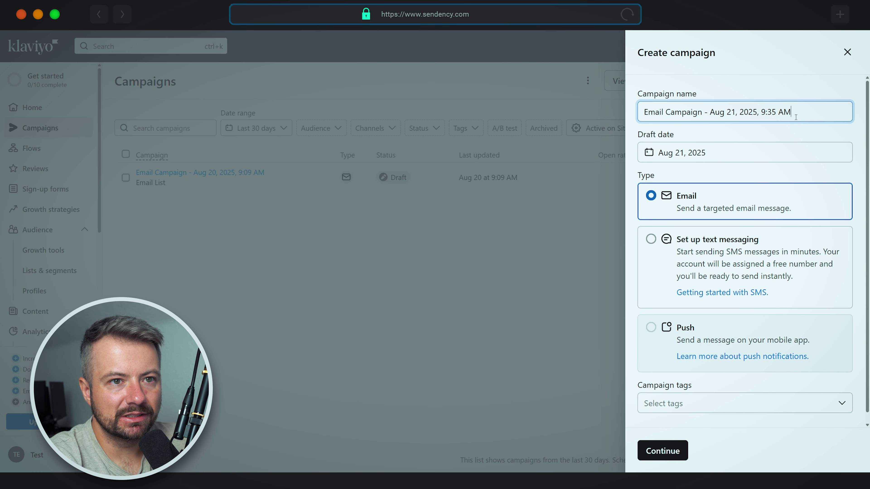
key("ctrl+a")
type("TEST")
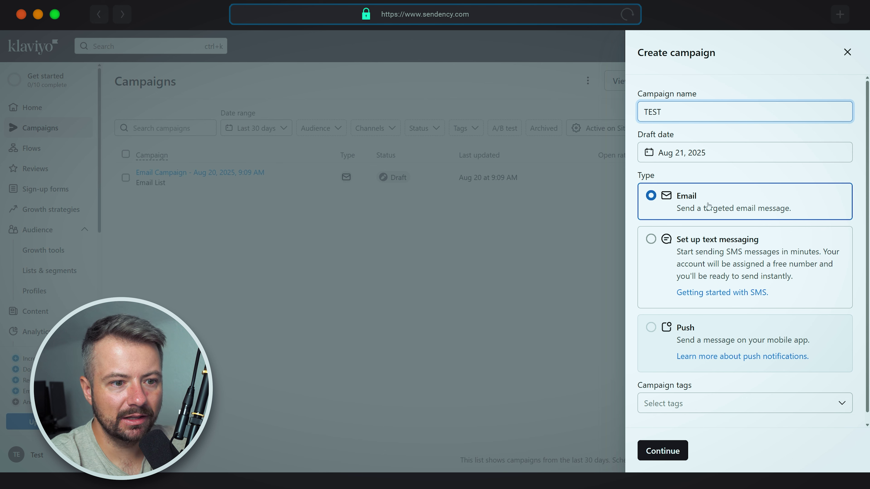
left_click(664, 451)
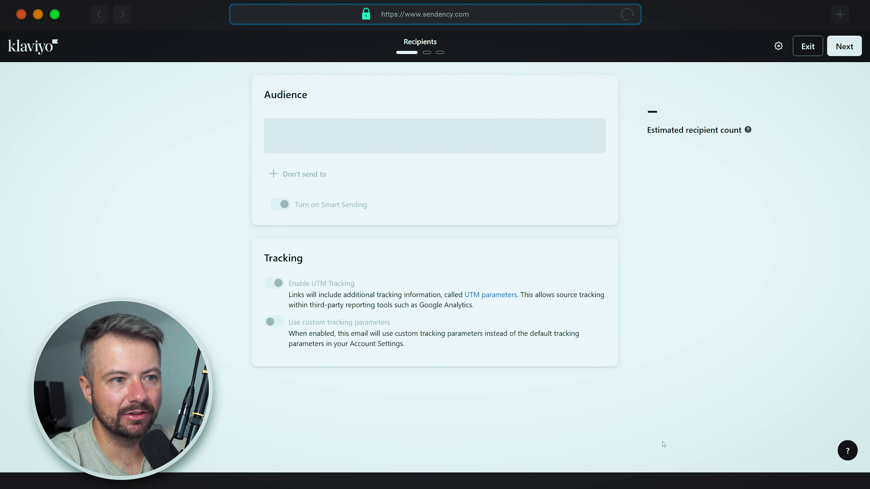
Set the campaign to send to Email List, turn off Smart Sending and continue to the message.
left_click(457, 144)
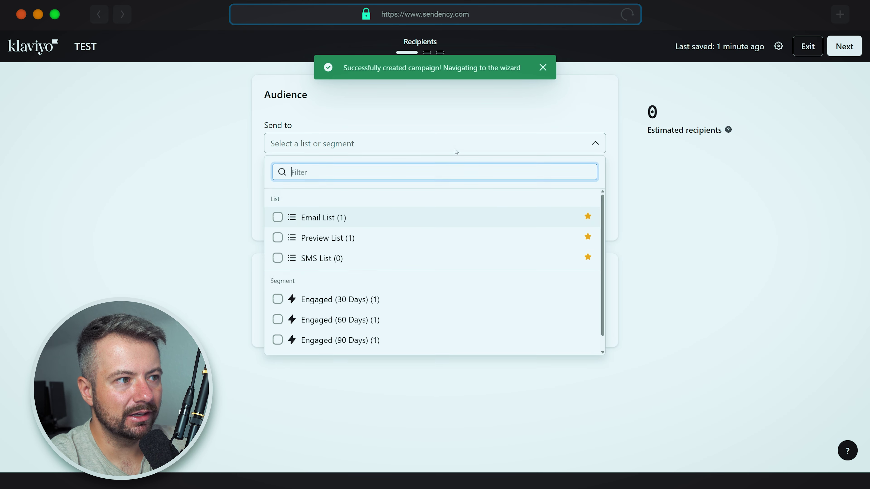
left_click(329, 221)
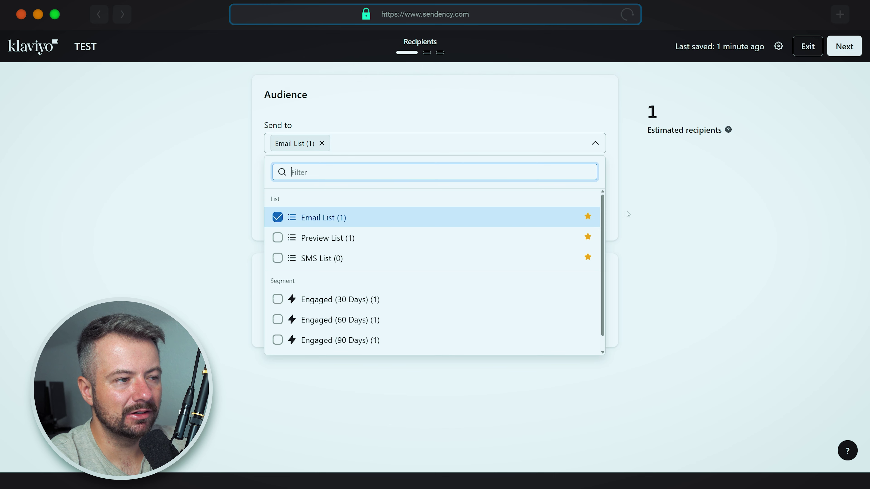
left_click(705, 206)
left_click(285, 194)
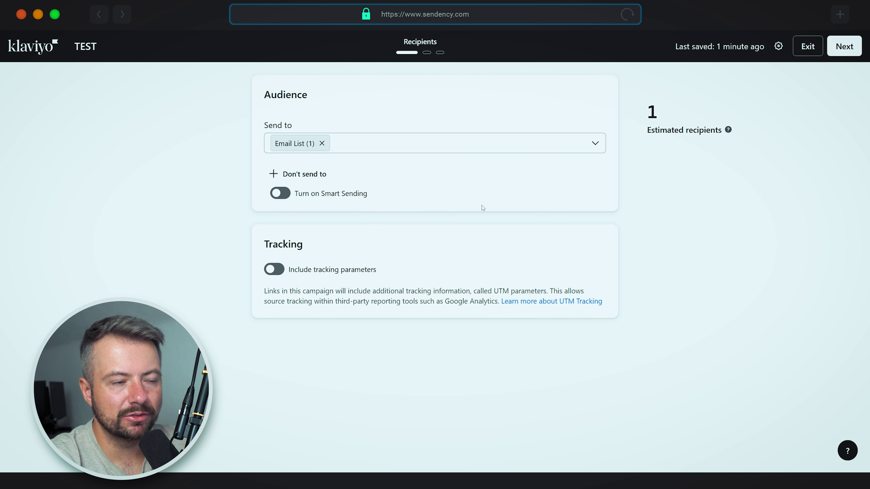
left_click(844, 46)
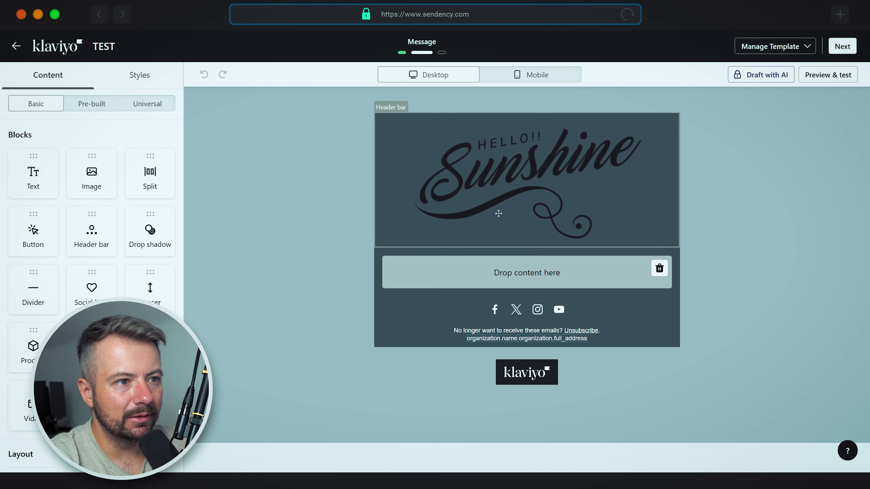
Delete the template's logo header bar and the empty content sections above the social links footer.
left_click(515, 175)
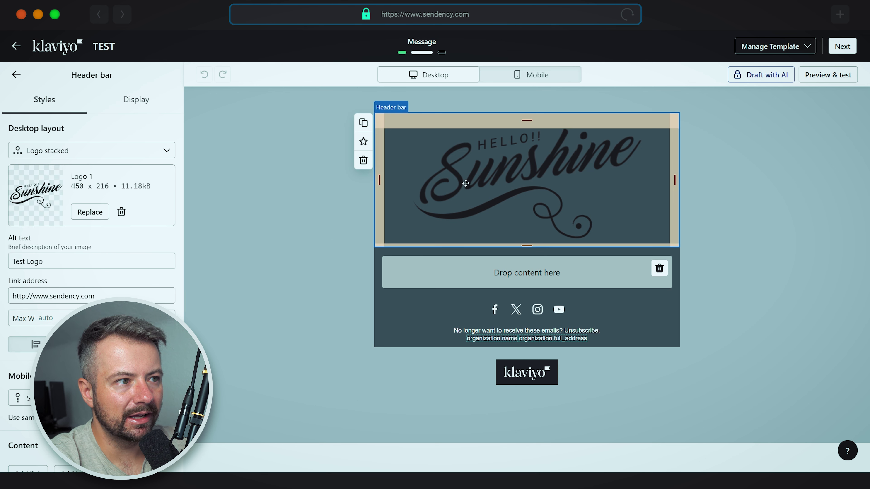
left_click(366, 162)
left_click(467, 148)
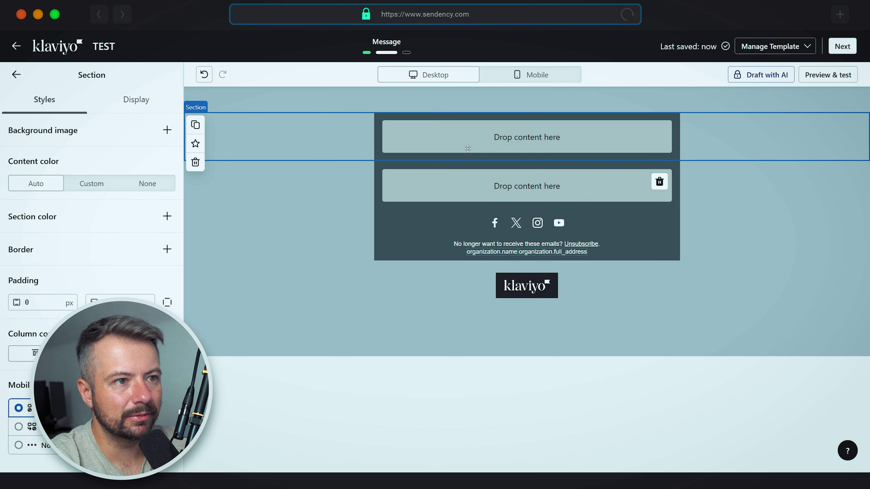
left_click(195, 162)
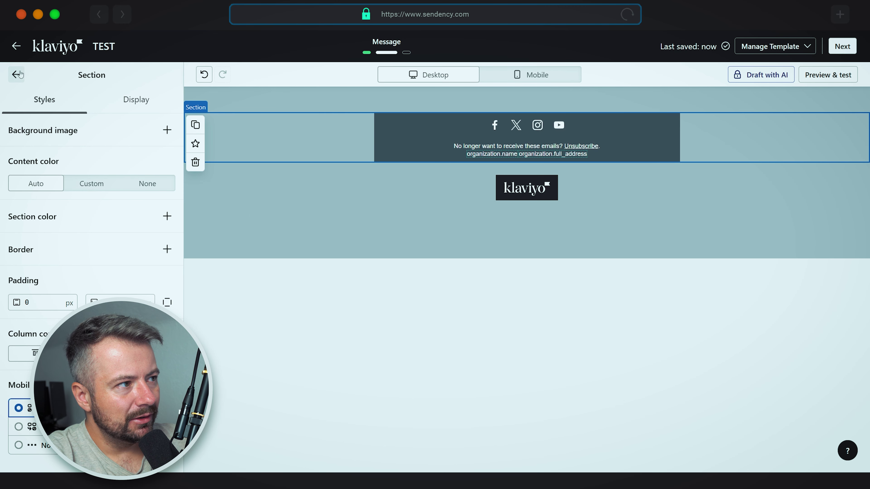
Add an image block above the footer and duplicate it to make a placeholder for each slice.
left_click(16, 74)
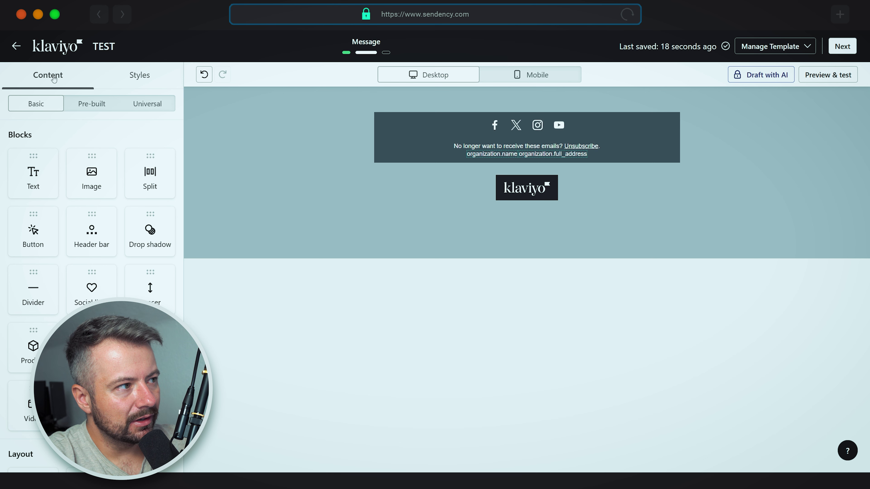
left_click_drag(91, 171, 433, 130)
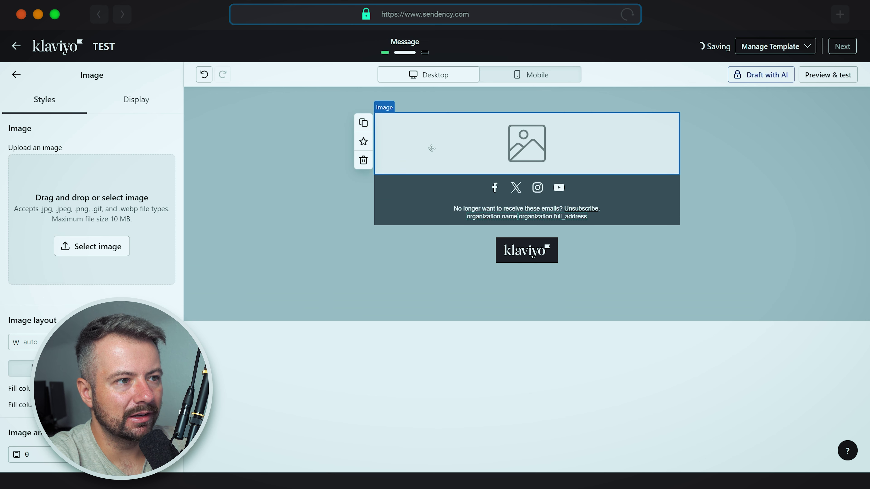
left_click(364, 124)
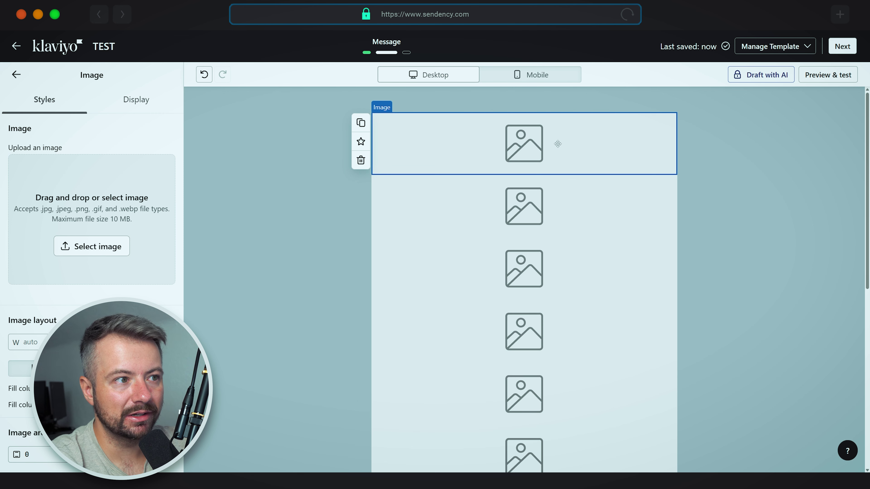
Upload Slice 115 (1).jpg into the first image block.
left_click(92, 253)
left_click(444, 378)
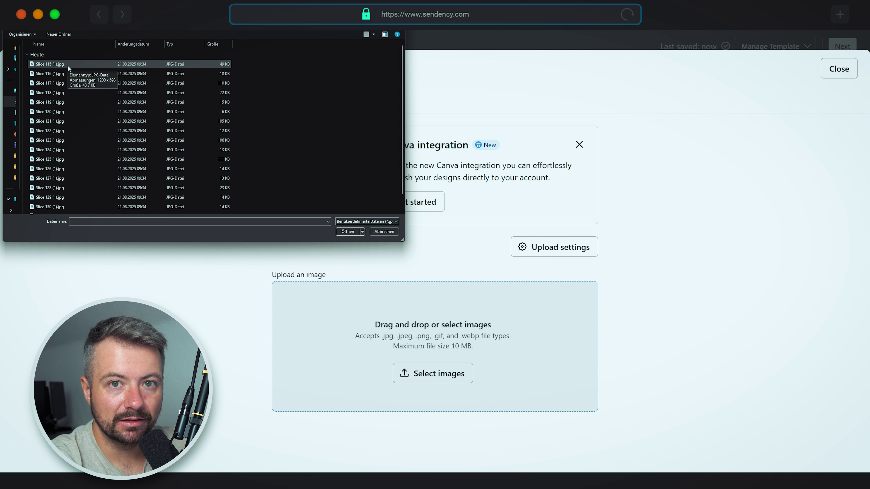
double_click(50, 64)
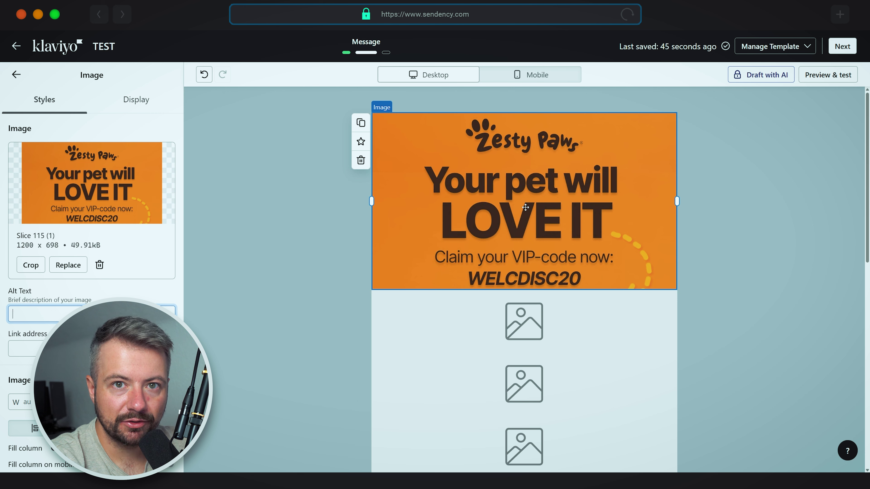
Fill the remaining image blocks with the other slice images in numerical order, from Slice 116 down to the footer.
left_click(430, 316)
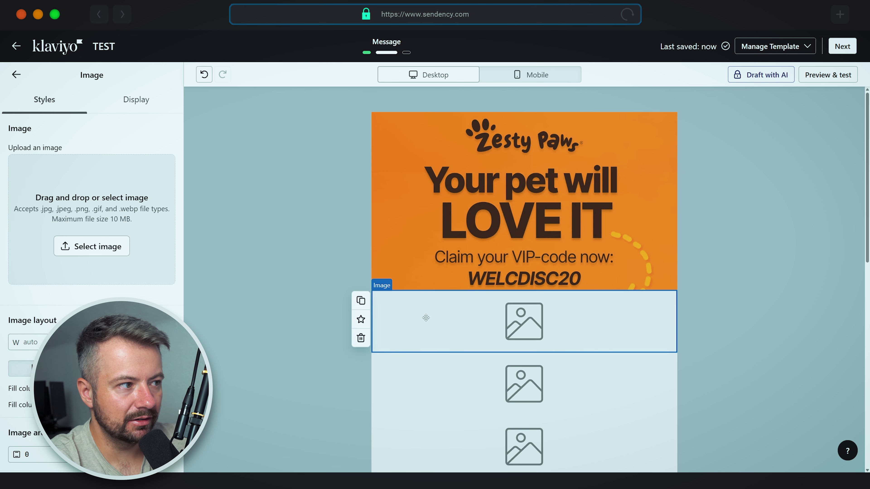
left_click(113, 247)
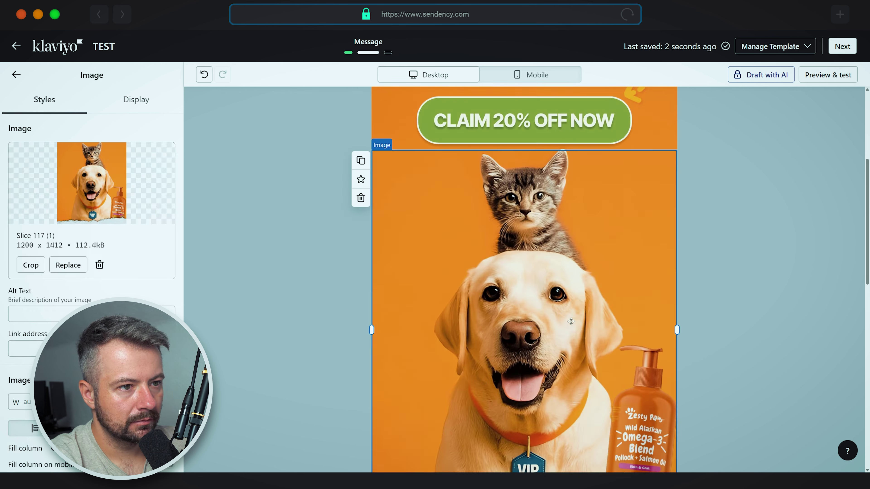
left_click(525, 266)
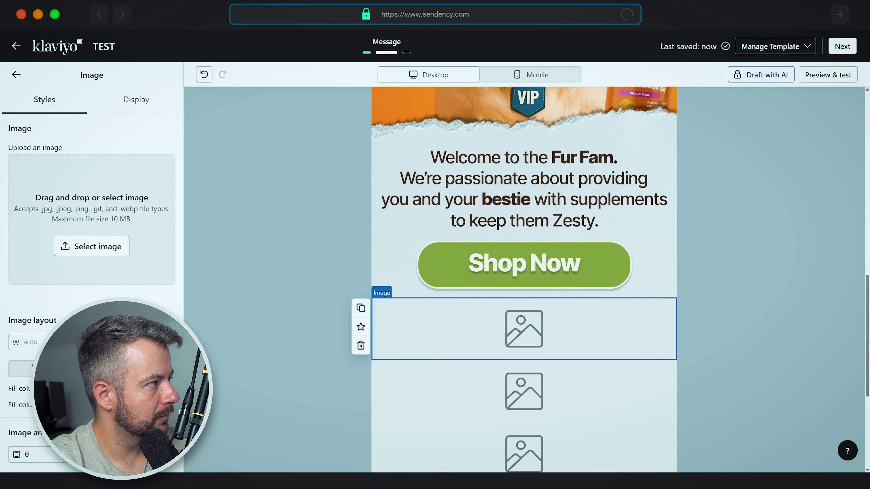
scroll(525, 274, "down", 3)
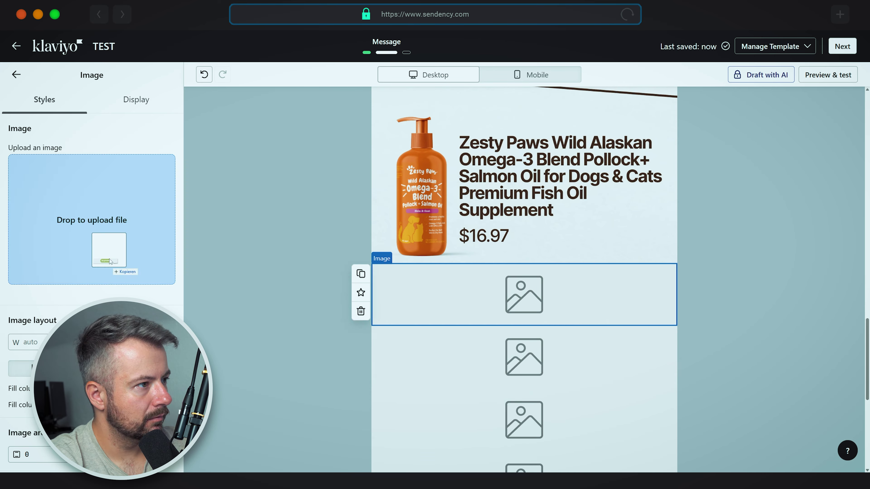
left_click_drag(107, 249, 103, 240)
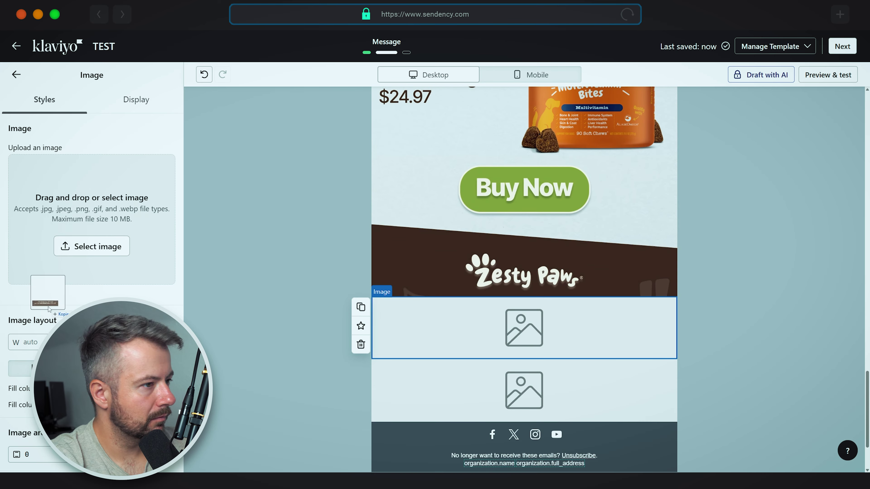
scroll(525, 274, "down", 5)
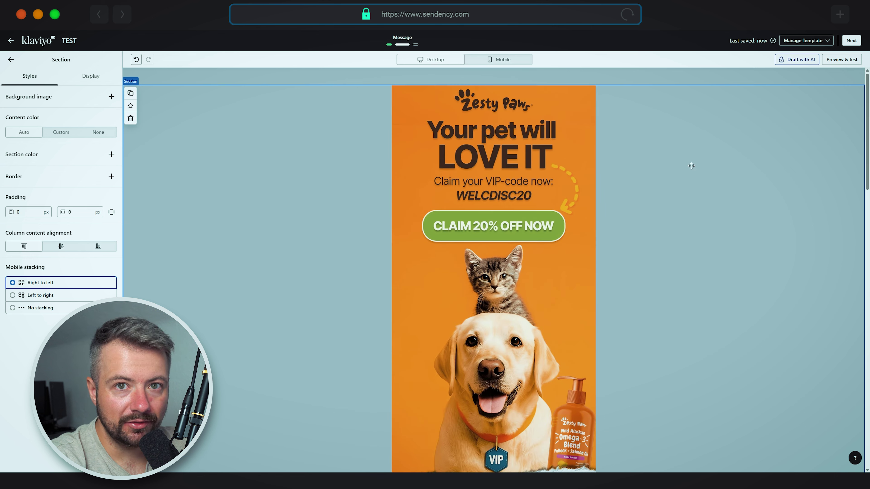
Set the social links block's background color to the dark brown sampled from the slice image above it.
scroll(639, 171, "down", 10)
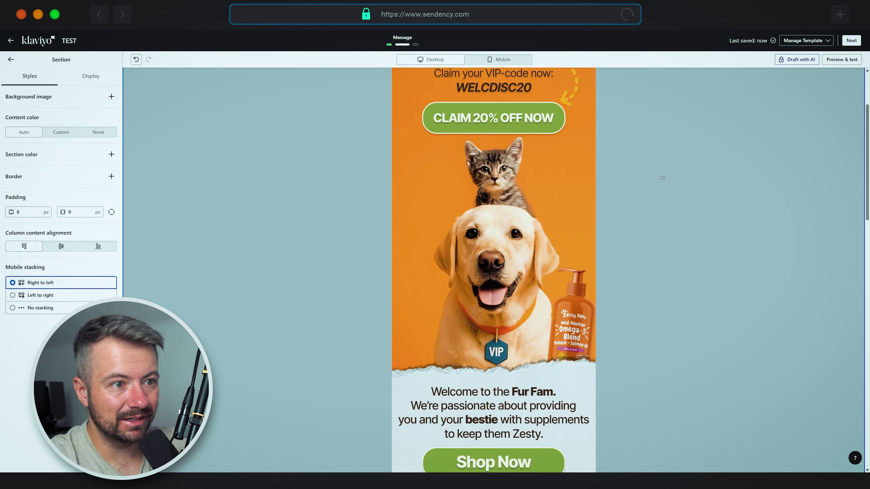
scroll(662, 178, "down", 15)
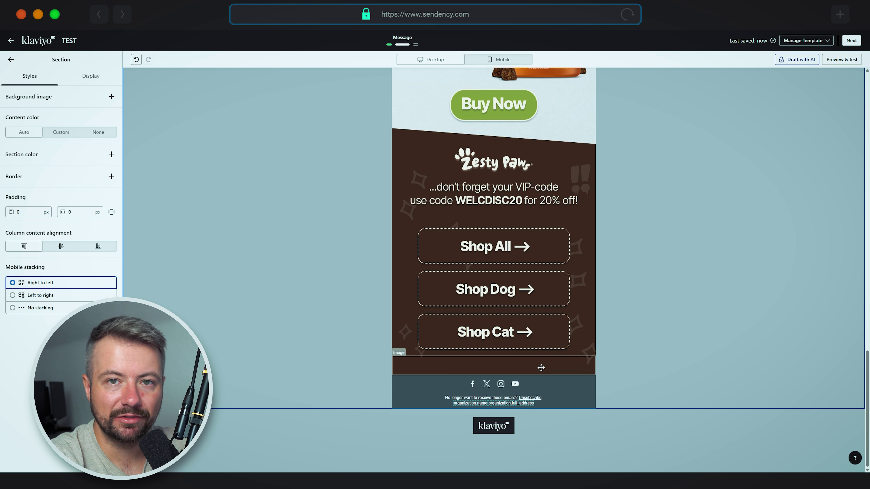
left_click(555, 383)
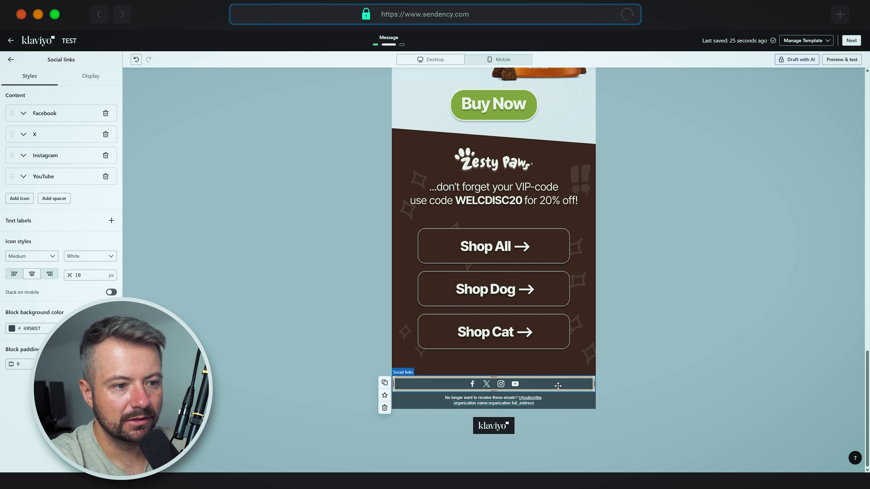
left_click(12, 329)
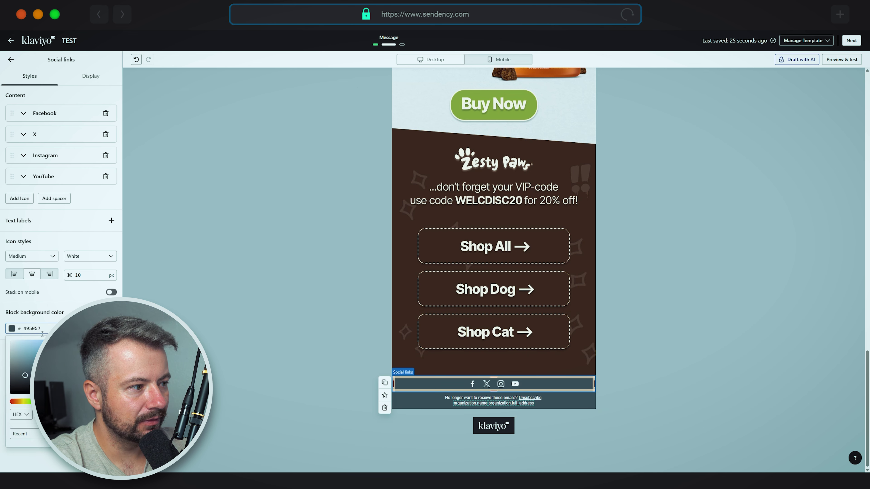
left_click(465, 363)
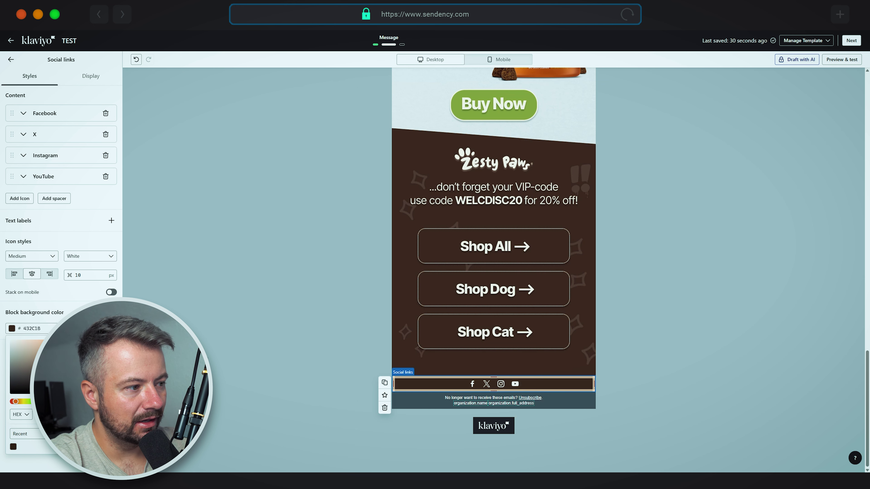
Set the unsubscribe text block's background color to the same dark brown, sampled from the email's lower slices.
left_click(447, 398)
left_click(574, 400)
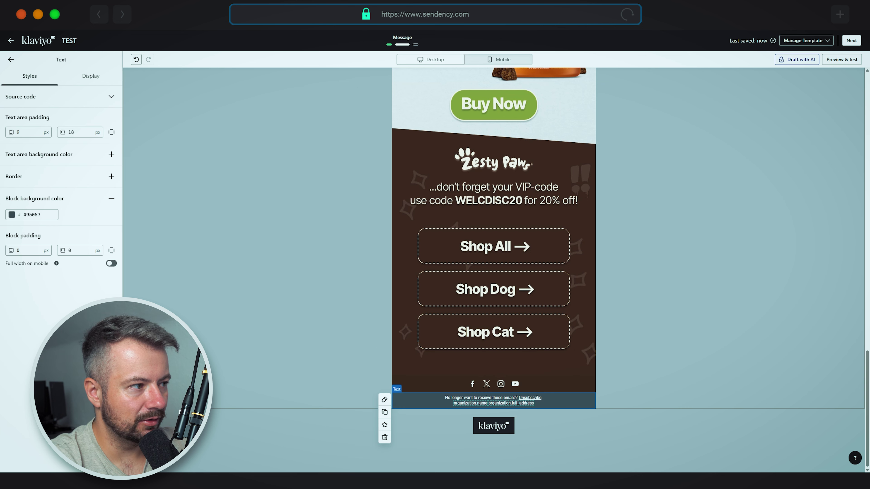
left_click(12, 218)
left_click(99, 287)
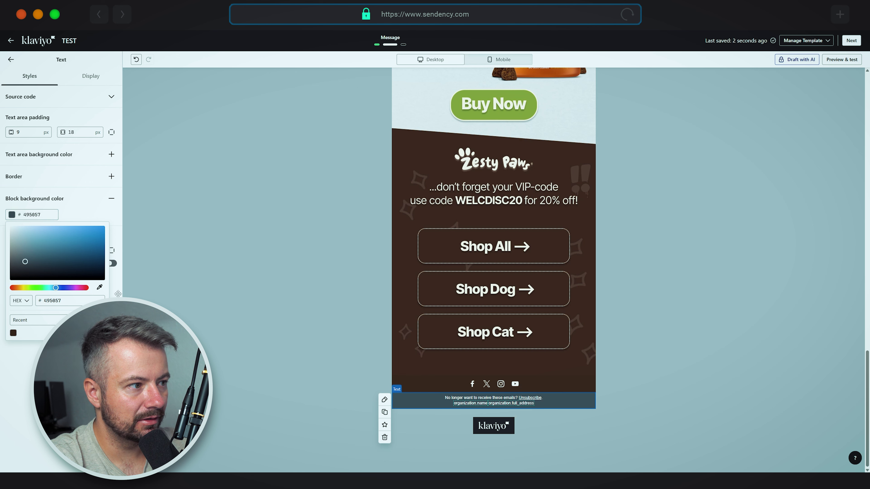
left_click(548, 367)
left_click(684, 374)
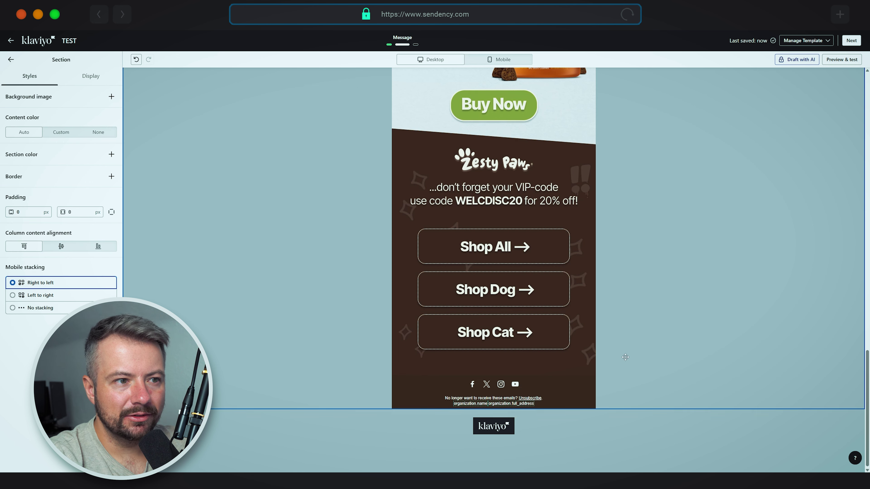
Add a text block below the unsubscribe text and fill it with repeated "This is a text block. Double click here to edit it..." placeholder text.
scroll(625, 355, "up", 15)
scroll(542, 299, "up", 8)
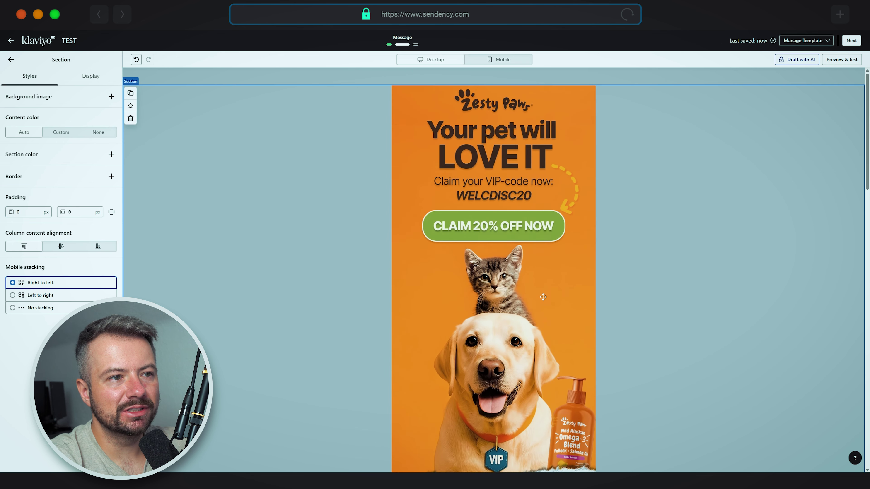
scroll(639, 249, "down", 20)
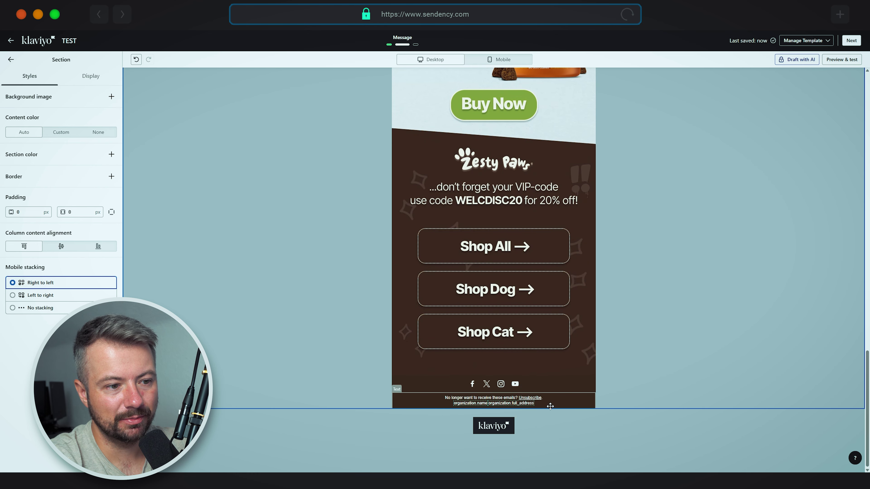
left_click_drag(549, 404, 518, 401)
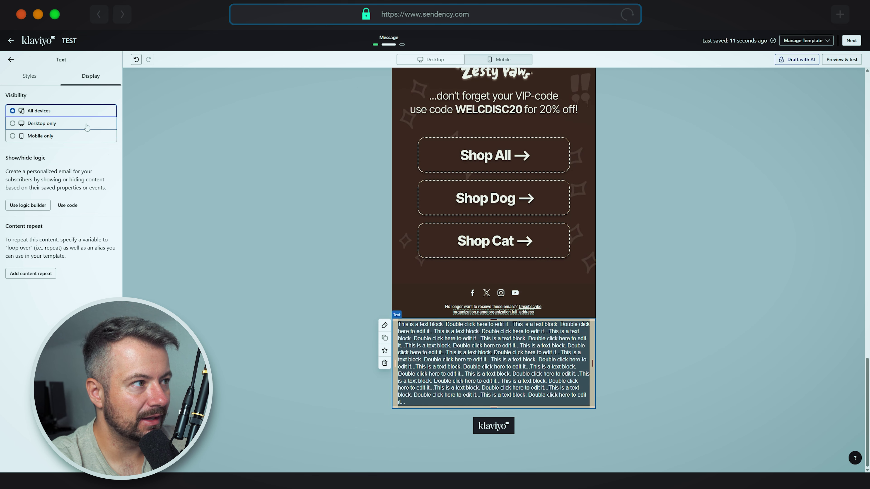
Set the filler text block's background color to the sampled dark brown 412D1C, leaving no separate text area background color.
left_click(31, 77)
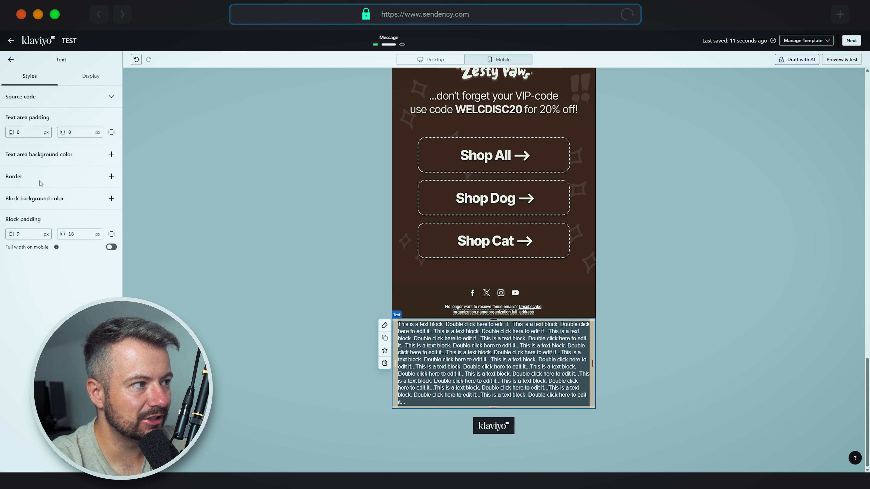
left_click(111, 154)
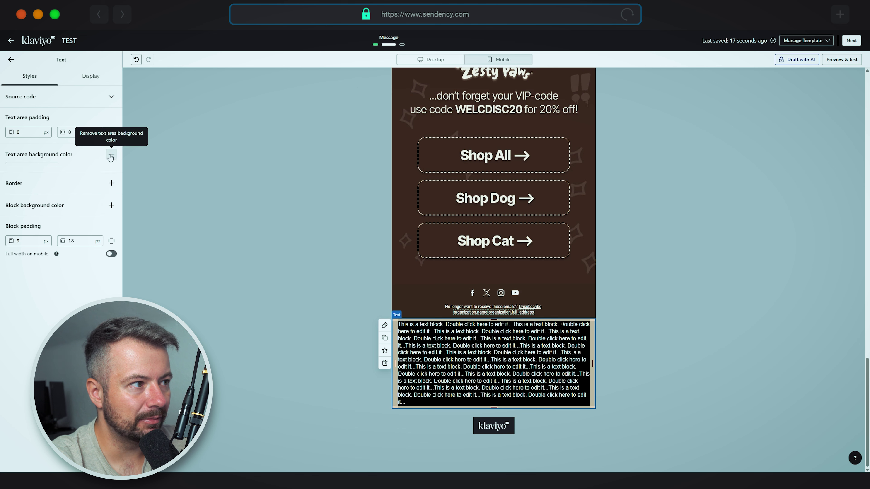
left_click(12, 170)
left_click(99, 243)
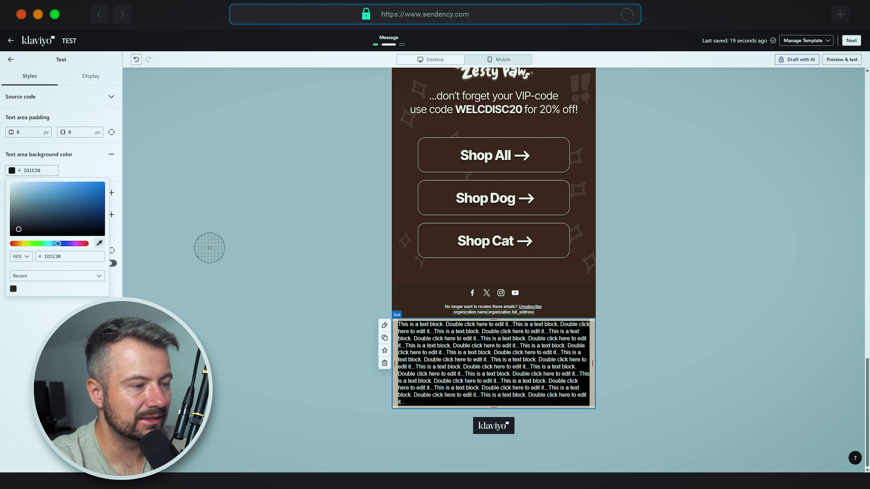
left_click(548, 279)
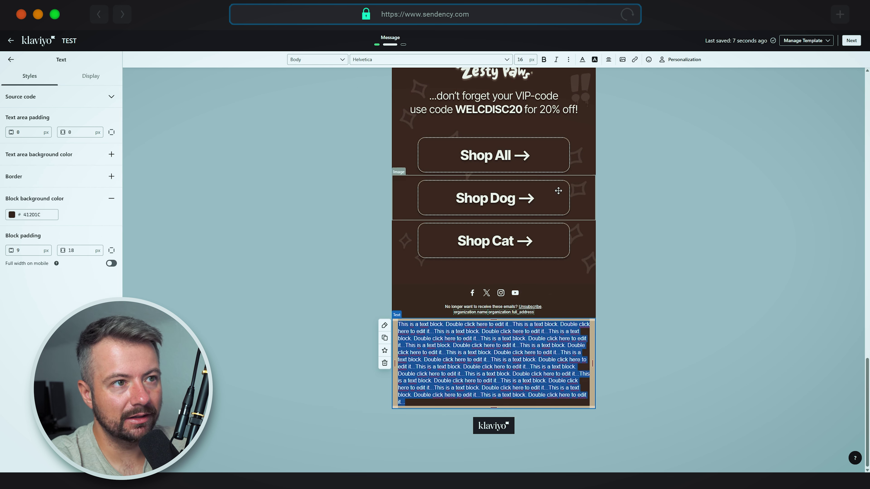
Color all the filler text 412D1C by sampling the dark brown background, so the text blends into its block.
left_click(386, 327)
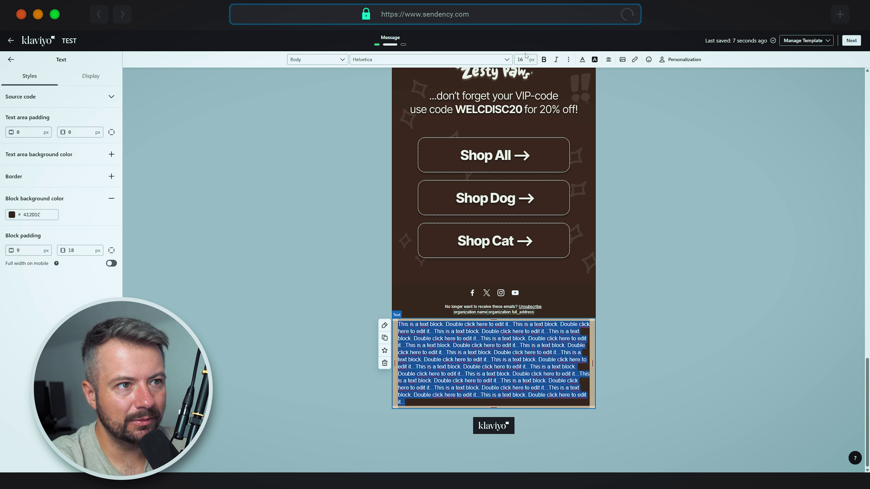
left_click(582, 59)
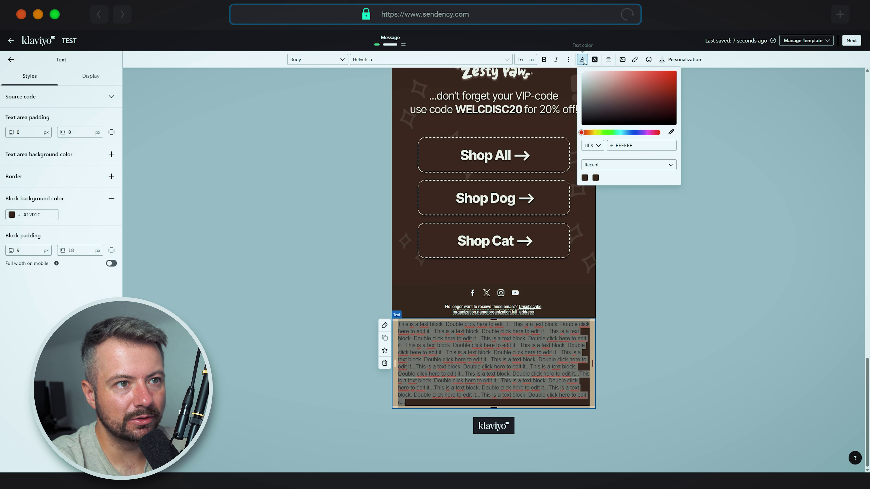
left_click(671, 131)
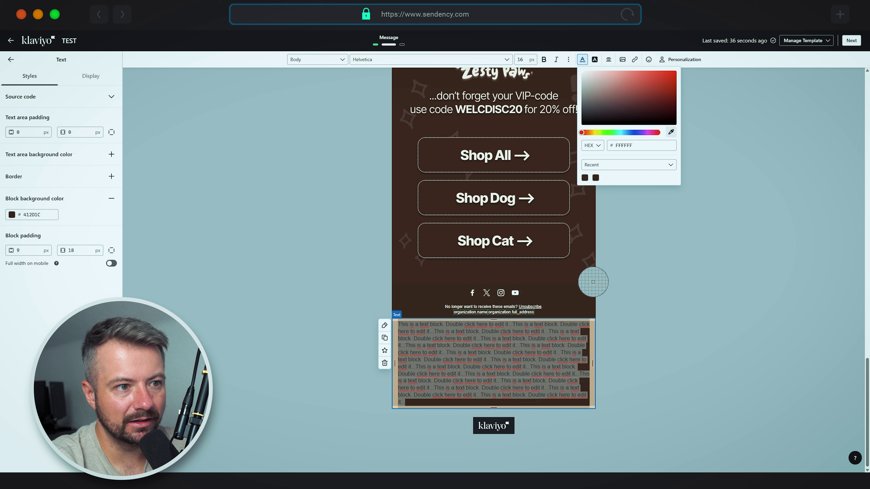
left_click(556, 292)
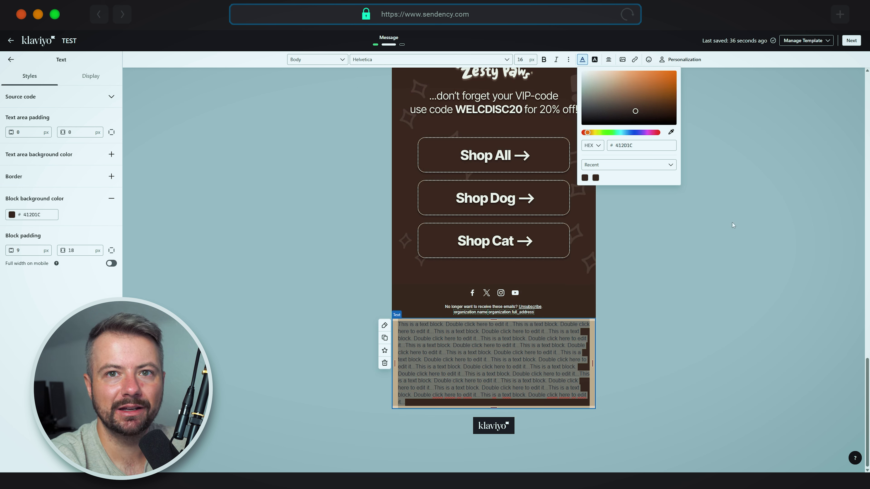
left_click(739, 228)
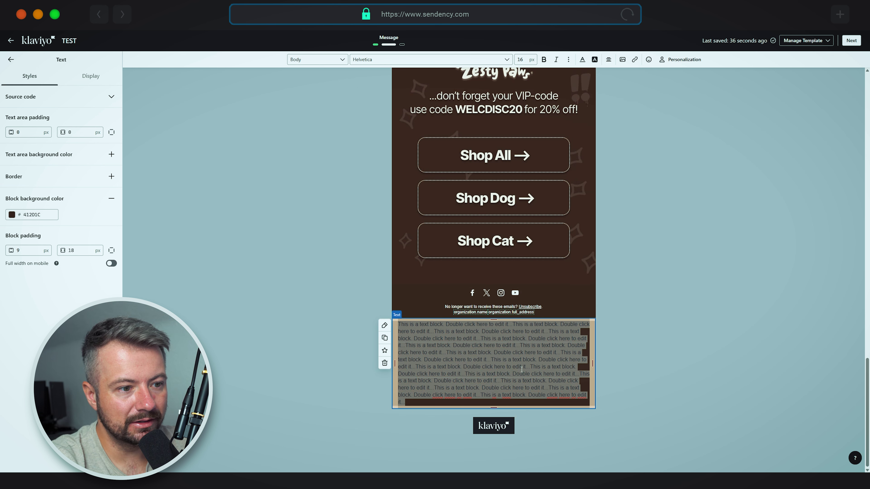
left_click(687, 362)
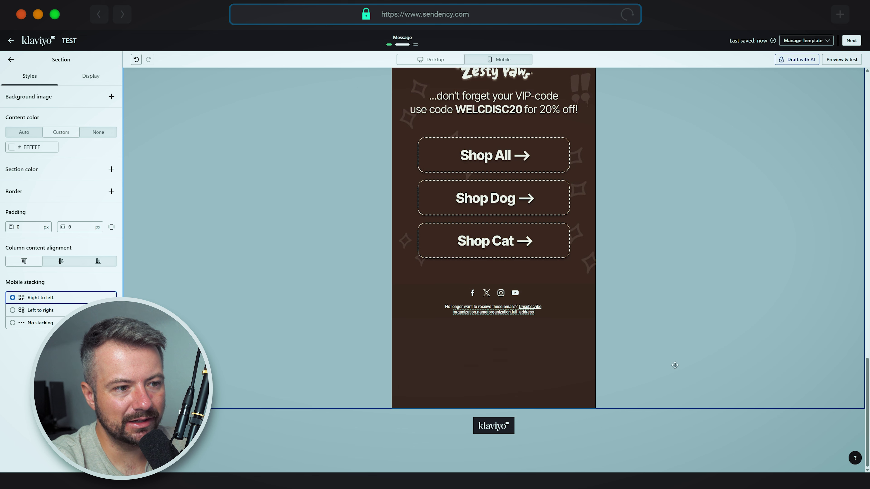
Shrink all the filler text to a font size of 5 px and a line height of 5%.
left_click(472, 382)
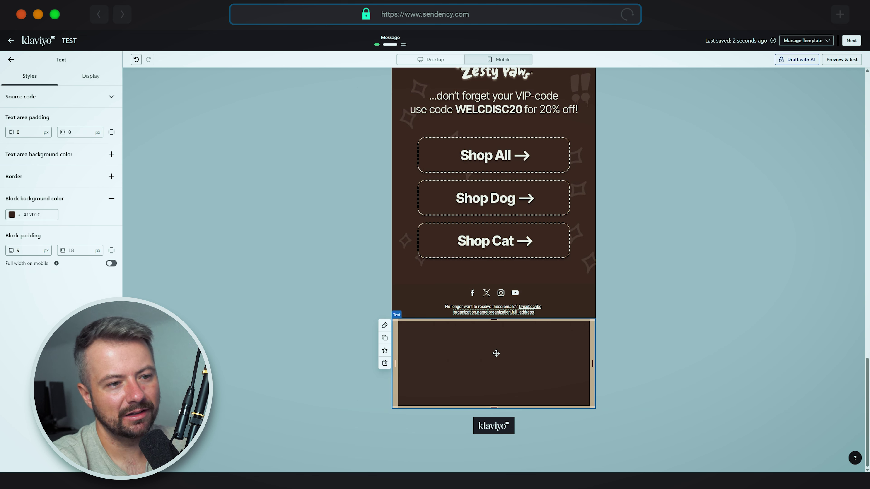
triple_click(496, 353)
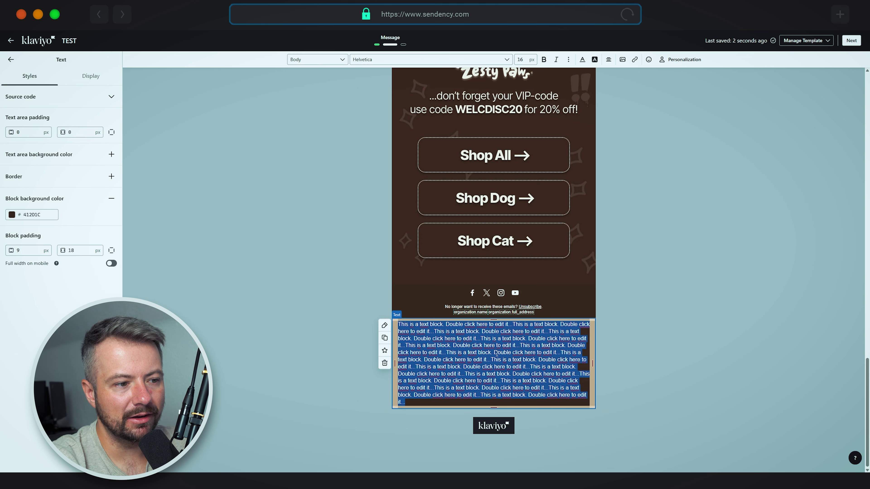
left_click(520, 59)
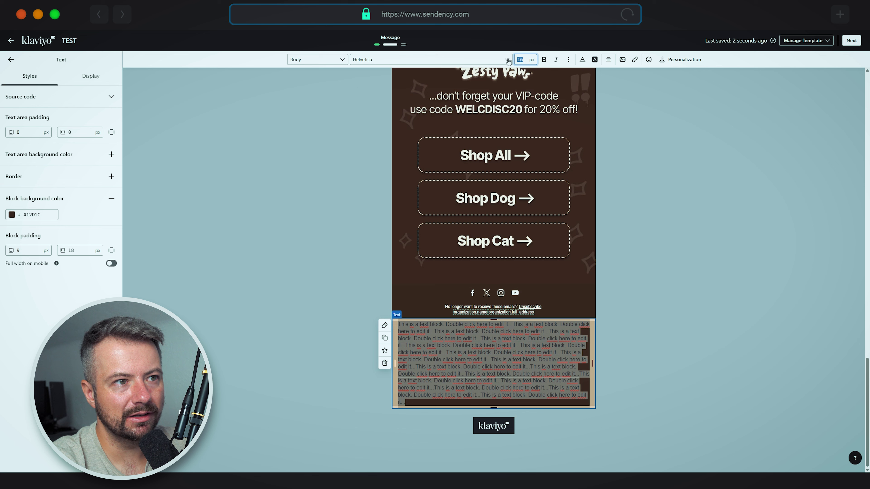
type("5")
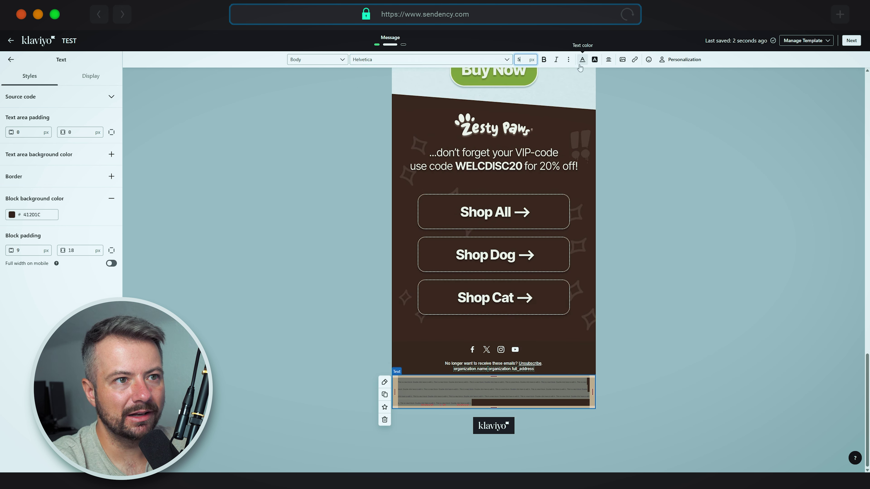
left_click(569, 59)
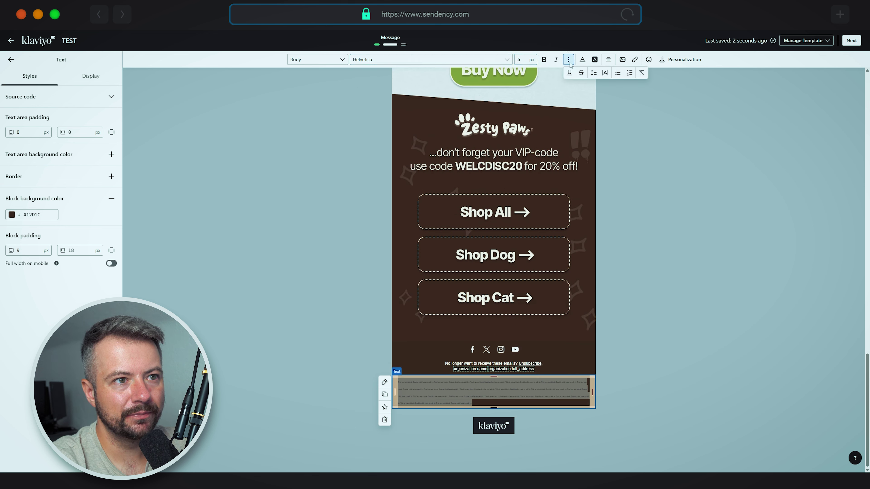
left_click(594, 76)
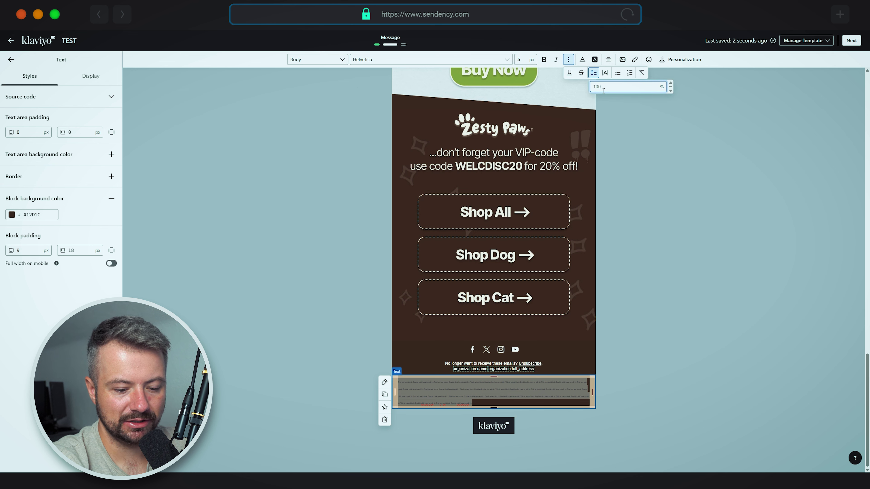
type("5")
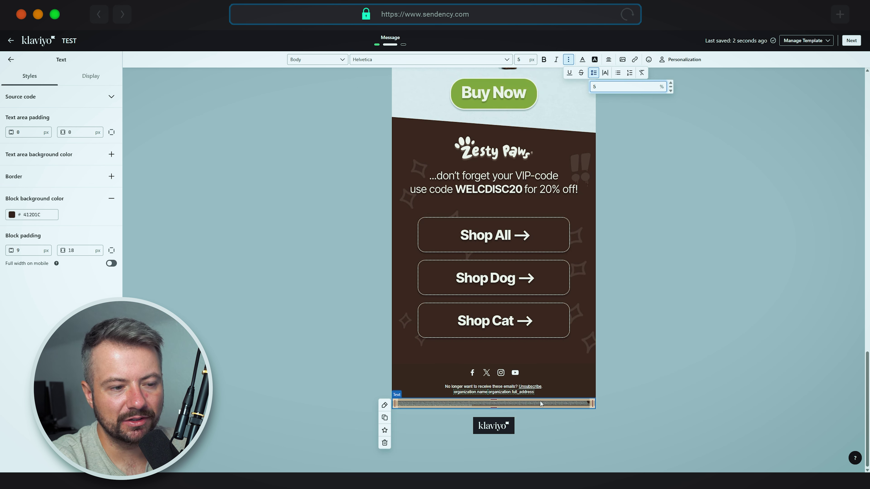